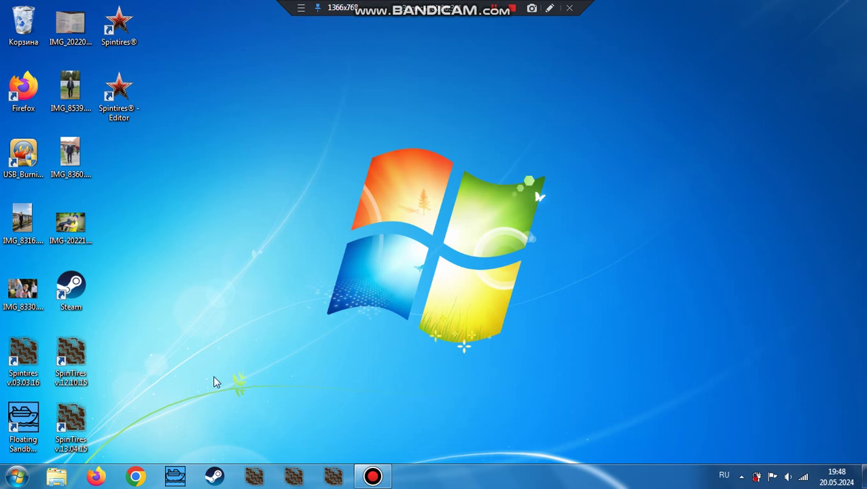
Review the installed programs in the Control Panel's Programs and Features list, including the Spintires entries, and close the window
{"action": "left_click", "coordinate": [15, 477]}
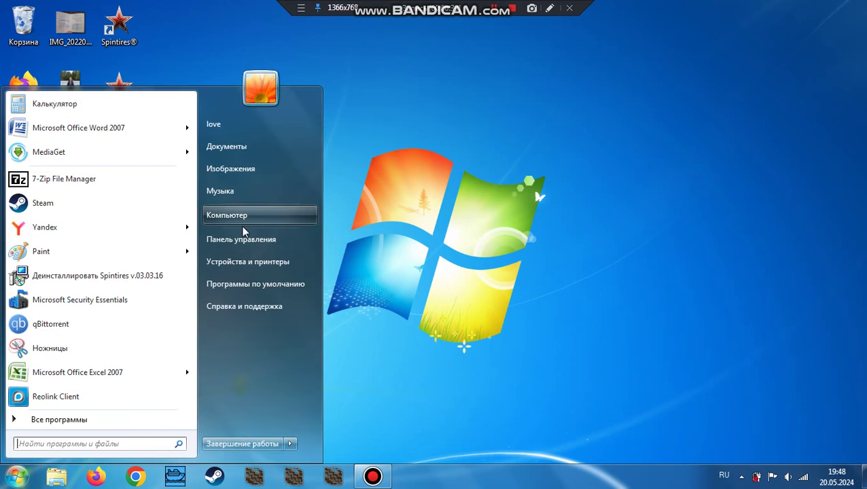
{"action": "left_click", "coordinate": [694, 264]}
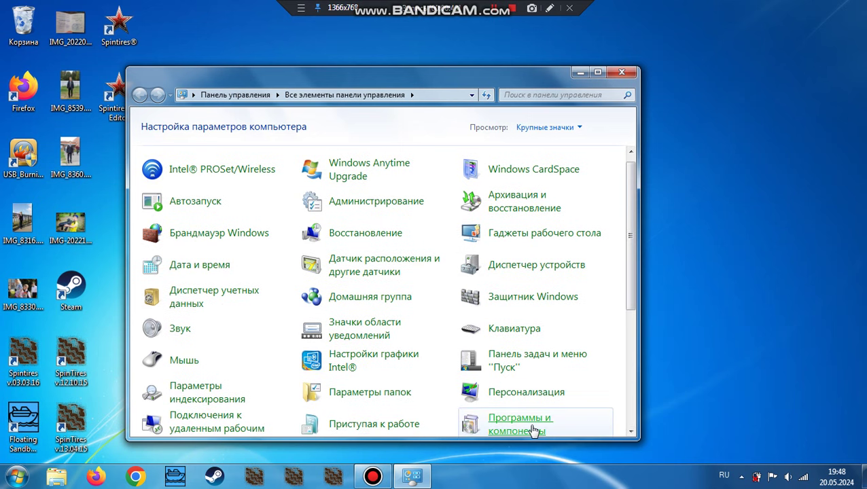
{"action": "left_click", "coordinate": [534, 431]}
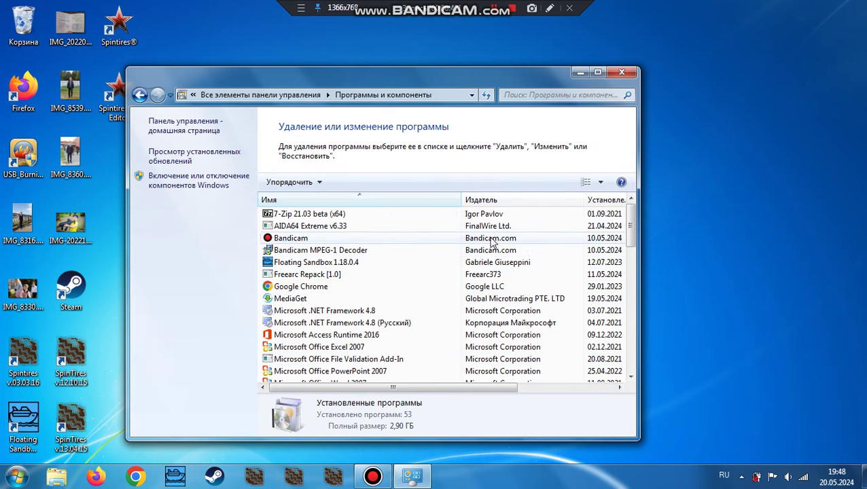
{"action": "scroll", "coordinate": [401, 285], "scroll_direction": "down", "scroll_amount": 10}
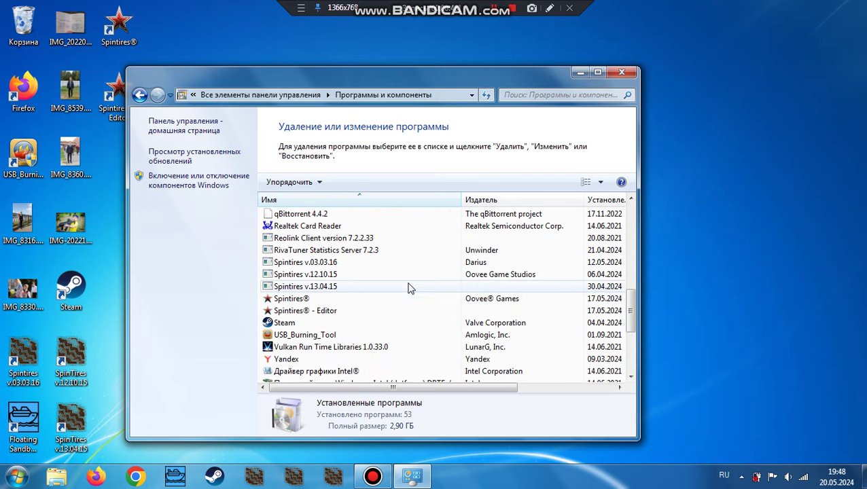
{"action": "scroll", "coordinate": [425, 311], "scroll_direction": "down", "scroll_amount": 4}
{"action": "scroll", "coordinate": [371, 303], "scroll_direction": "up", "scroll_amount": 2}
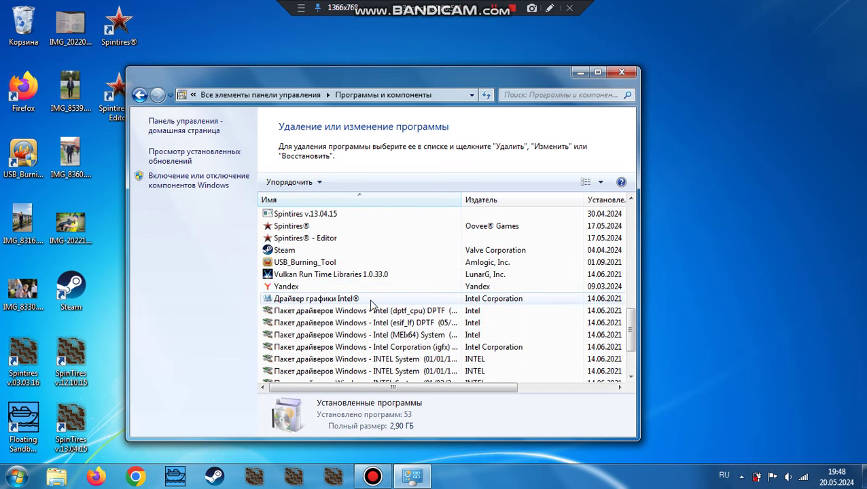
{"action": "scroll", "coordinate": [410, 282], "scroll_direction": "up", "scroll_amount": 12}
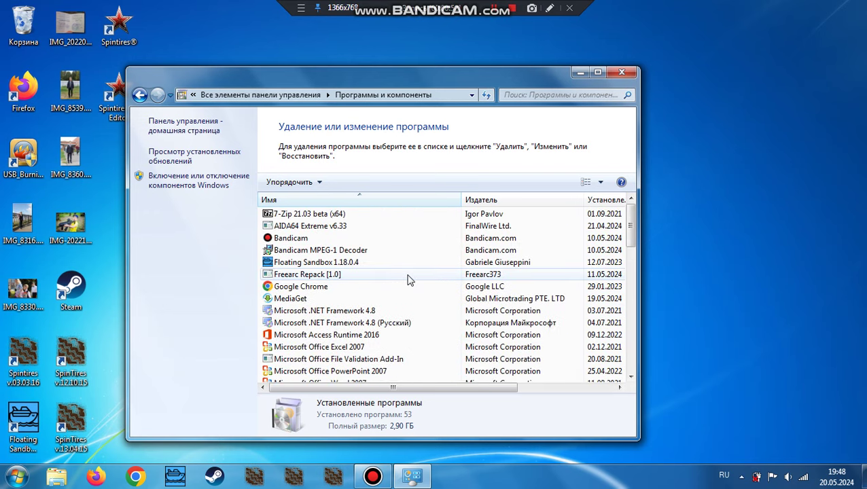
{"action": "left_click", "coordinate": [624, 73]}
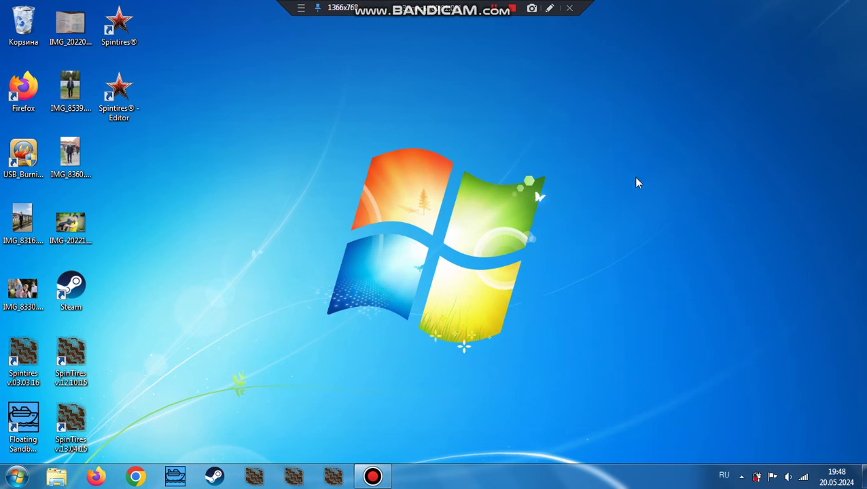
Look through the Program Files (x86) folder on drive C: and put the window away
{"action": "left_click_drag", "start_coordinate": [299, 116], "coordinate": [597, 391]}
{"action": "left_click", "coordinate": [57, 477]}
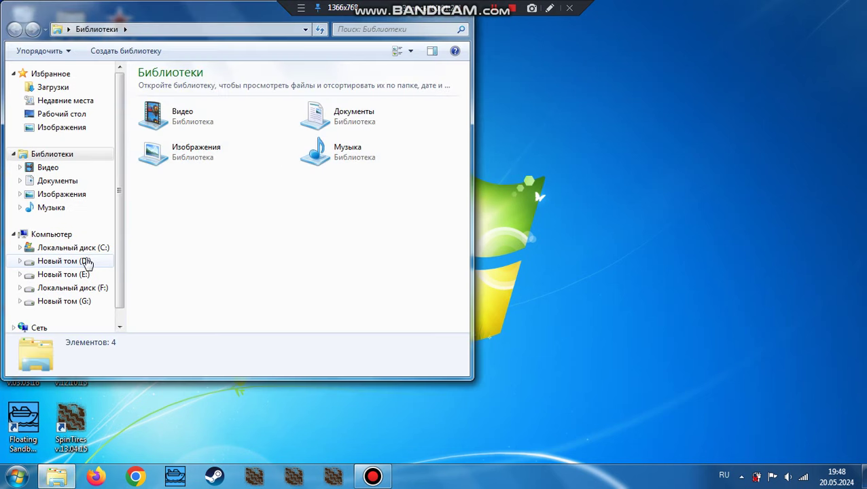
{"action": "left_click", "coordinate": [105, 249]}
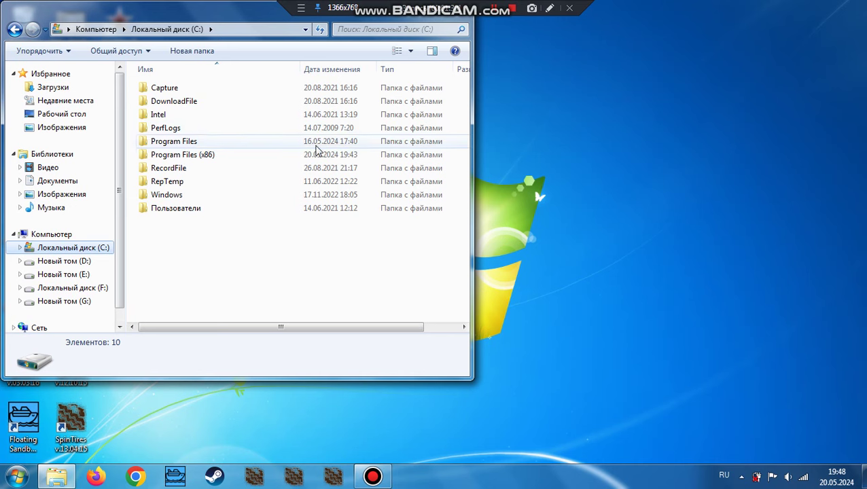
{"action": "double_click", "coordinate": [153, 156]}
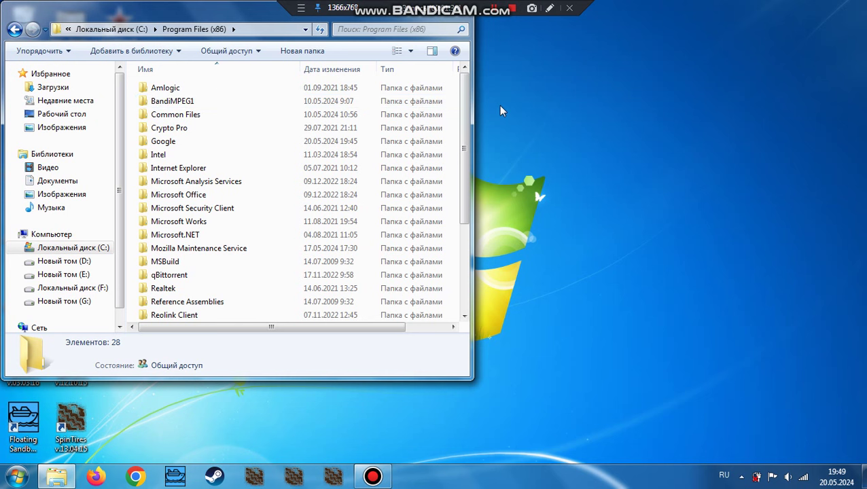
{"action": "left_click_drag", "start_coordinate": [187, 14], "coordinate": [197, 87]}
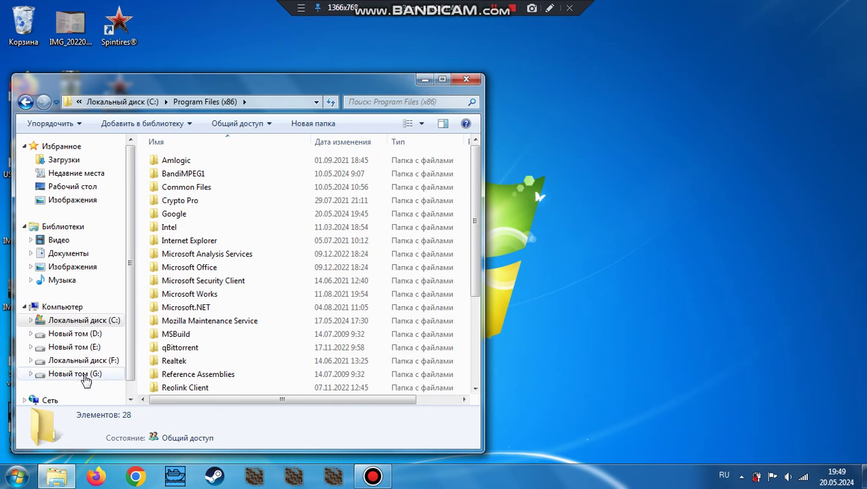
{"action": "left_click", "coordinate": [424, 81]}
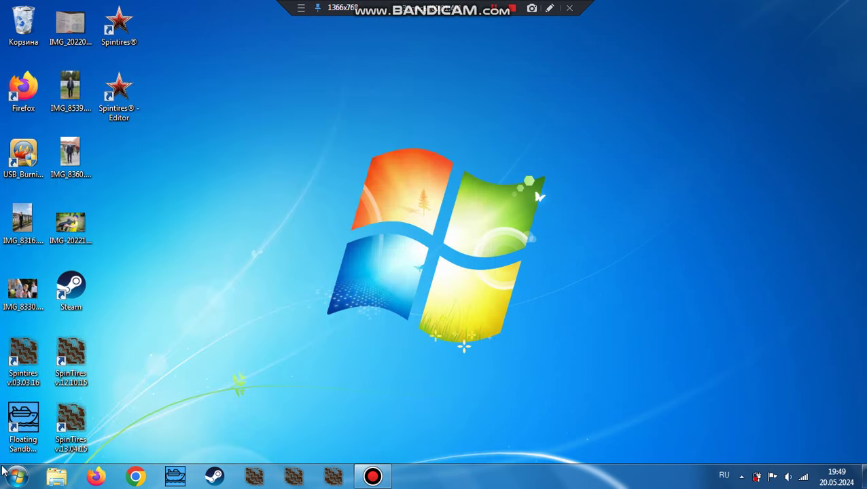
Create a new folder named 360 in the root of drive G:
{"action": "left_click", "coordinate": [57, 477]}
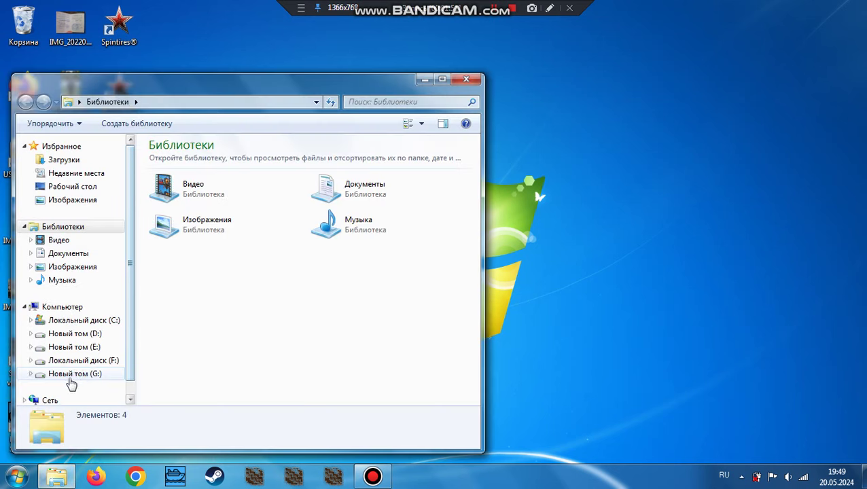
{"action": "left_click", "coordinate": [75, 374]}
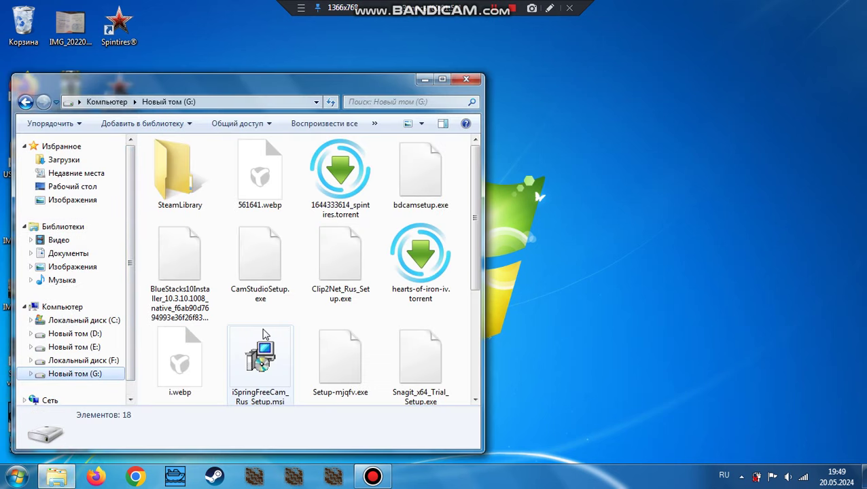
{"action": "right_click", "coordinate": [146, 254]}
{"action": "mouse_move", "coordinate": [204, 407]}
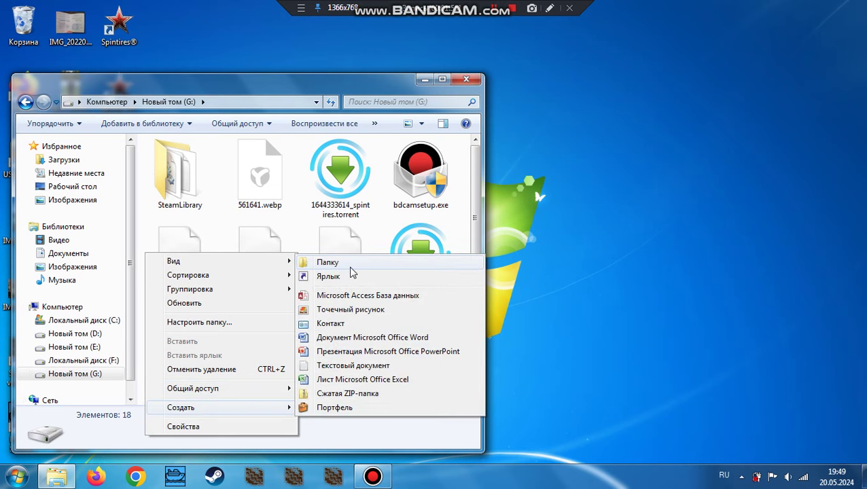
{"action": "left_click", "coordinate": [321, 262]}
{"action": "key", "text": "BackSpace"}
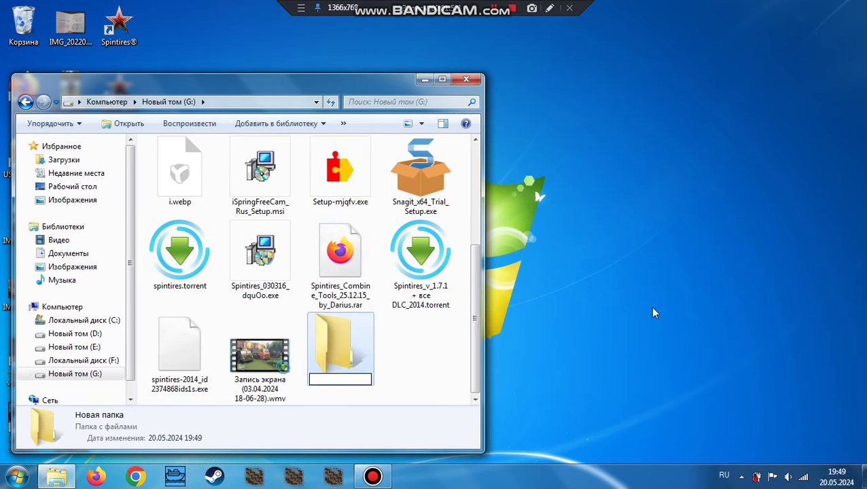
{"action": "type", "text": "360"}
{"action": "key", "text": "Return"}
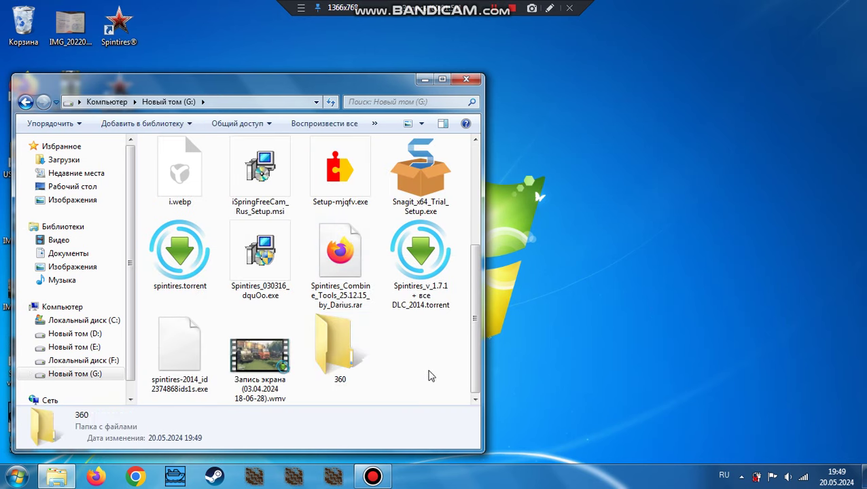
{"action": "left_click", "coordinate": [456, 355]}
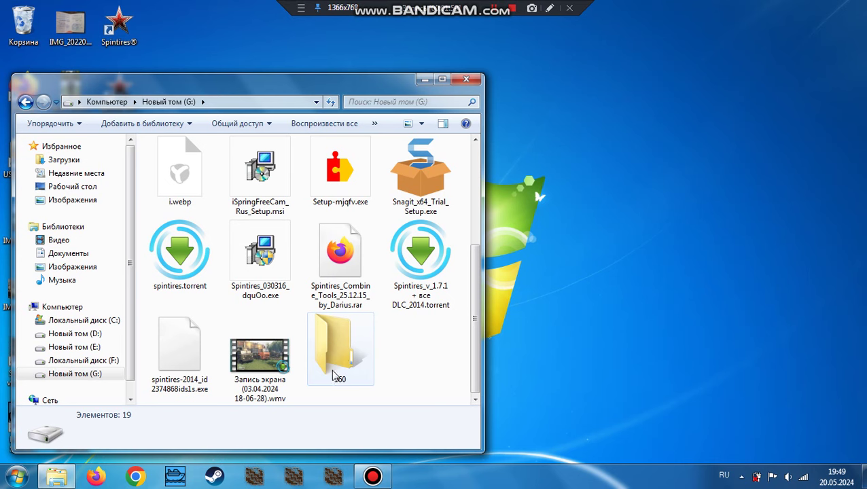
Open the 360 folder and create a new subfolder in it with the default name
{"action": "double_click", "coordinate": [331, 334]}
{"action": "right_click", "coordinate": [342, 270]}
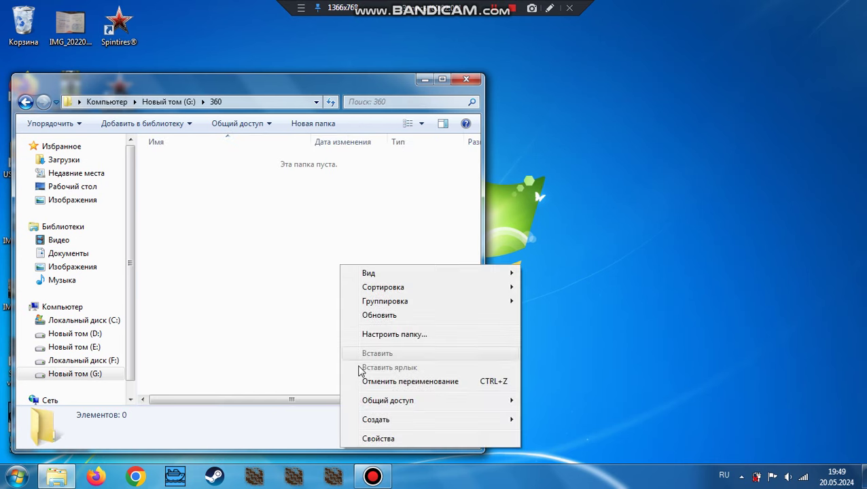
{"action": "mouse_move", "coordinate": [367, 419]}
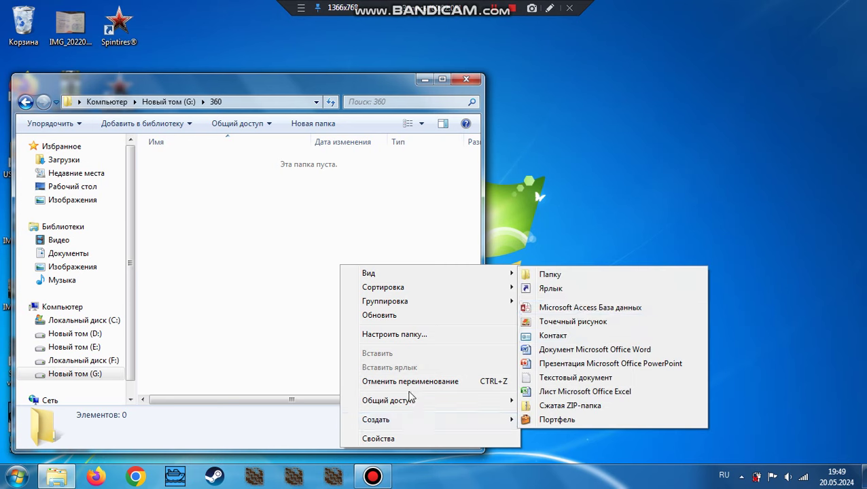
{"action": "left_click", "coordinate": [594, 275]}
{"action": "key", "text": "BackSpace"}
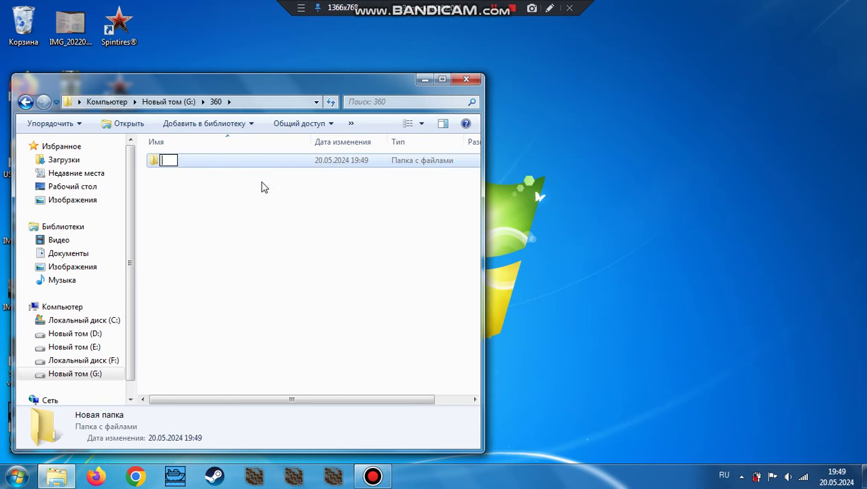
{"action": "key", "text": "Return"}
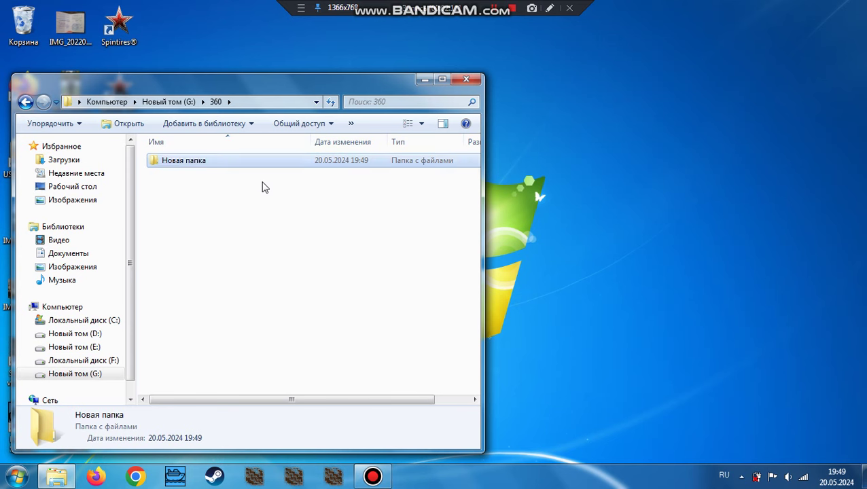
{"action": "right_click", "coordinate": [264, 187]}
{"action": "mouse_move", "coordinate": [332, 337]}
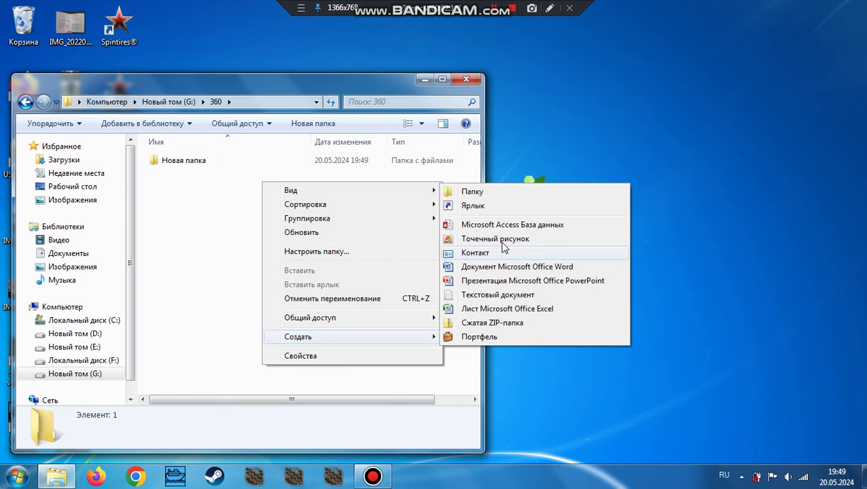
{"action": "left_click", "coordinate": [388, 238]}
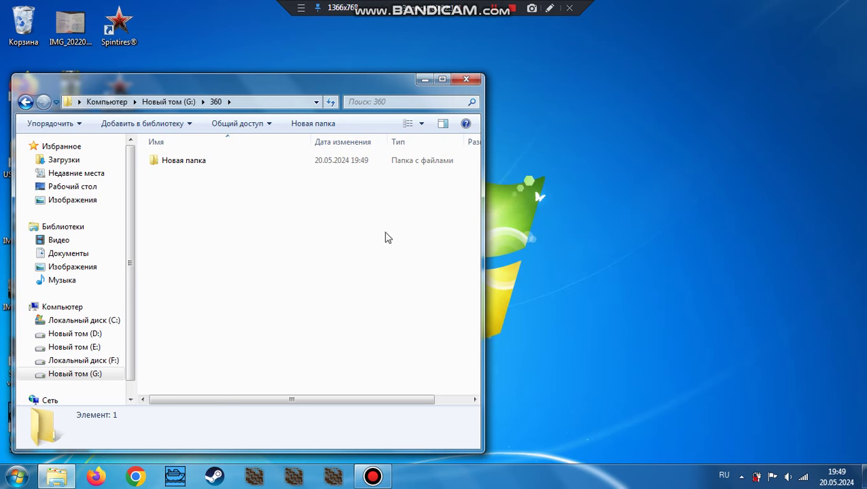
Rename the subfolder inside the 360 folder to юнисталл
{"action": "left_click", "coordinate": [223, 167]}
{"action": "right_click", "coordinate": [223, 167]}
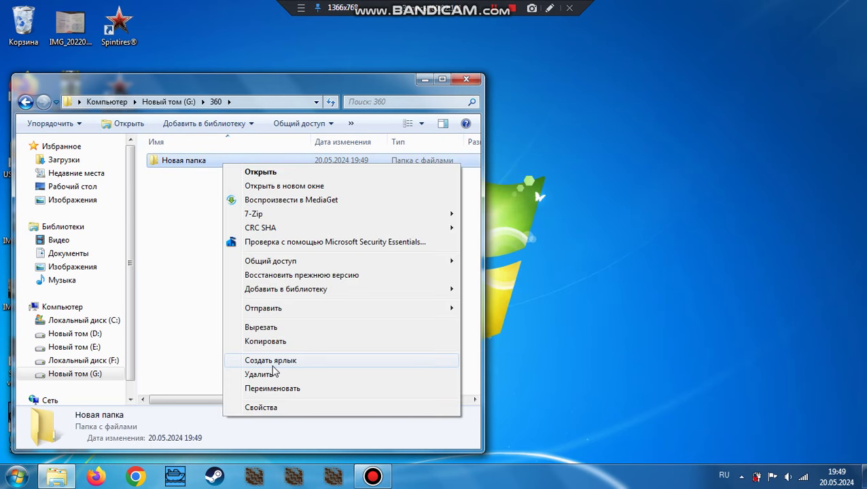
{"action": "left_click", "coordinate": [273, 389]}
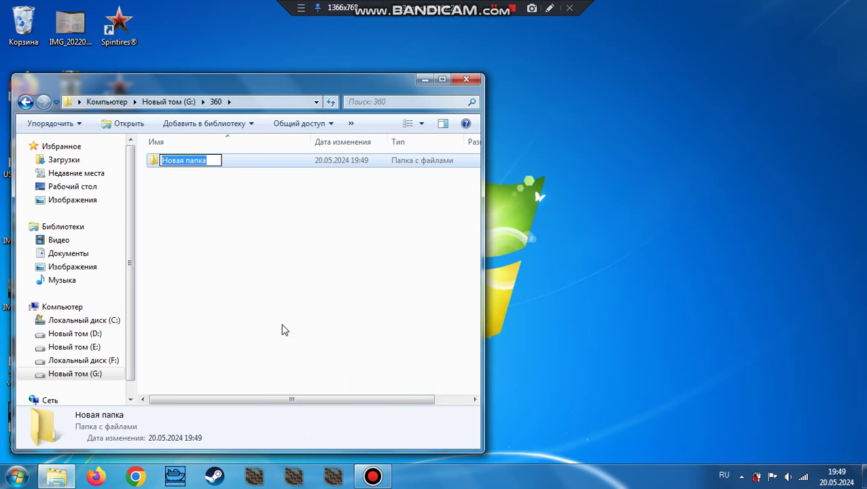
{"action": "key", "text": "BackSpace"}
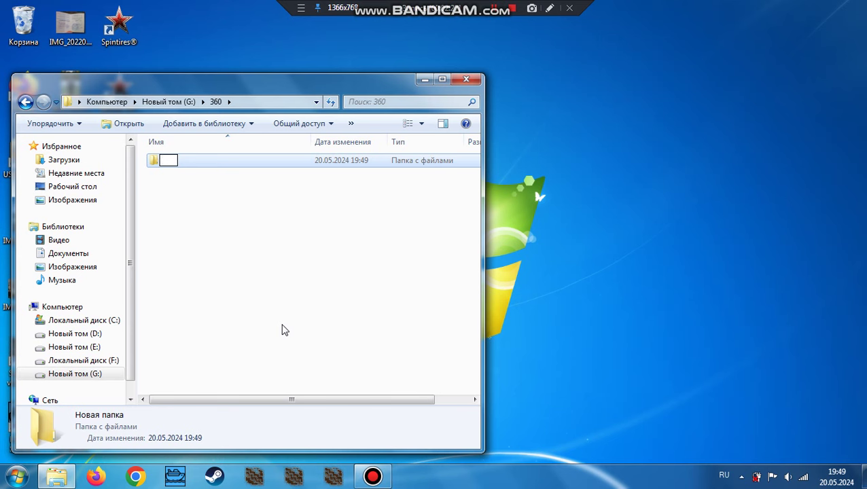
{"action": "type", "text": "юнисталл"}
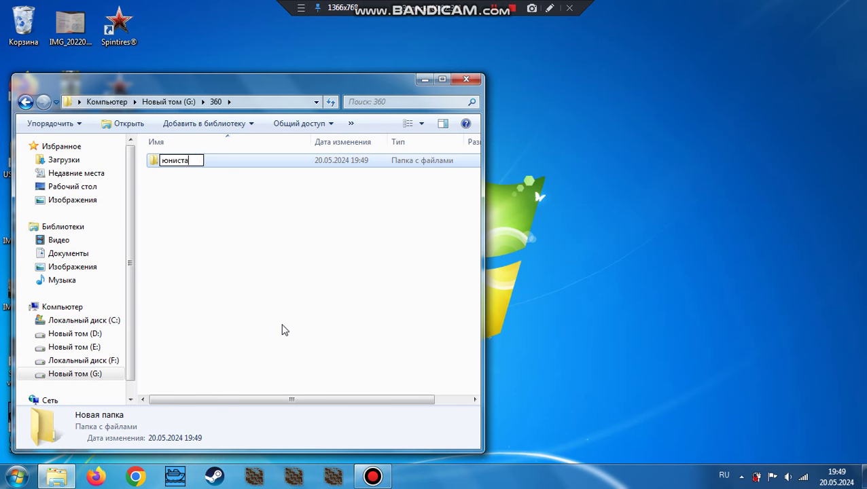
{"action": "left_click", "coordinate": [282, 330]}
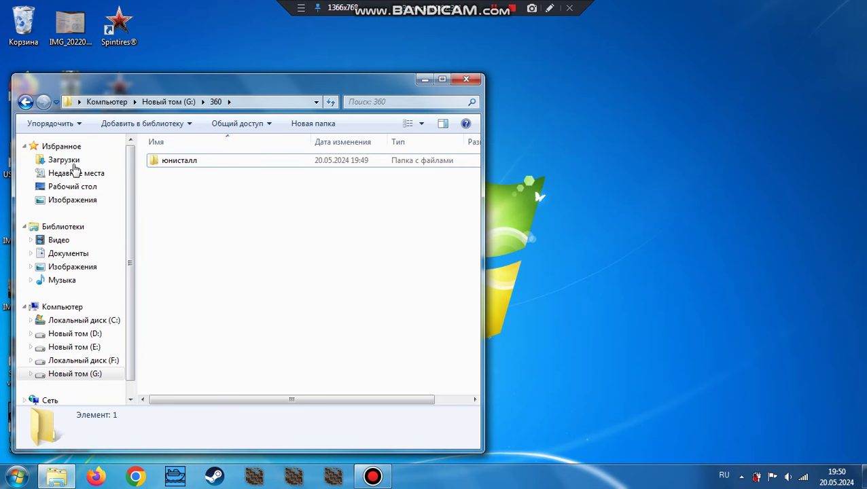
Go back to drive G: and reopen the 360 folder
{"action": "left_click", "coordinate": [24, 102]}
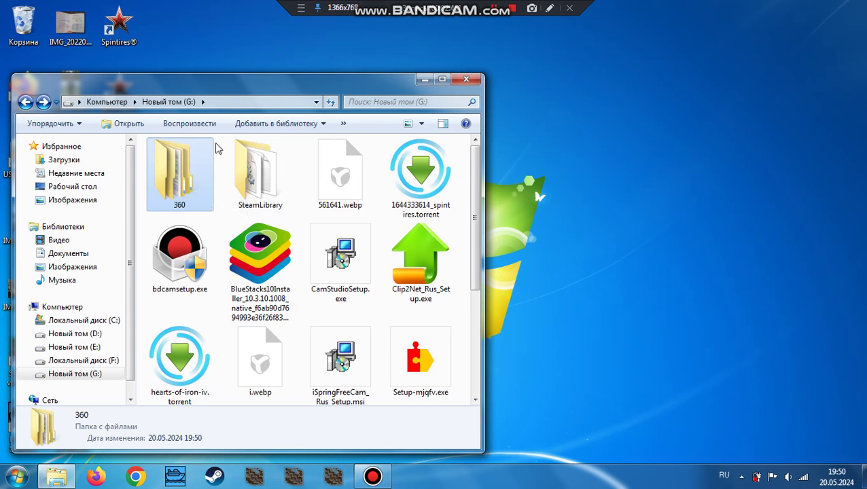
{"action": "double_click", "coordinate": [196, 195]}
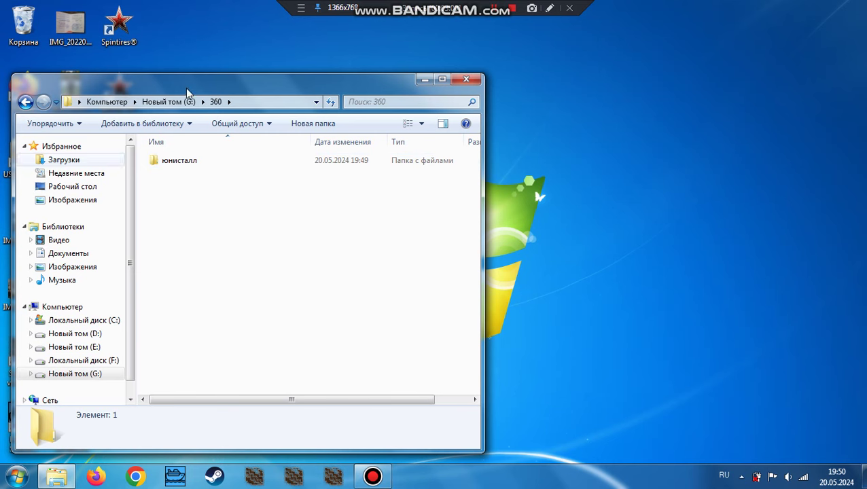
Move the 360 folder window away from the desktop icons and view the available commands for the Spintires v.03.03.16 shortcut
{"action": "left_click_drag", "start_coordinate": [244, 81], "coordinate": [407, 98]}
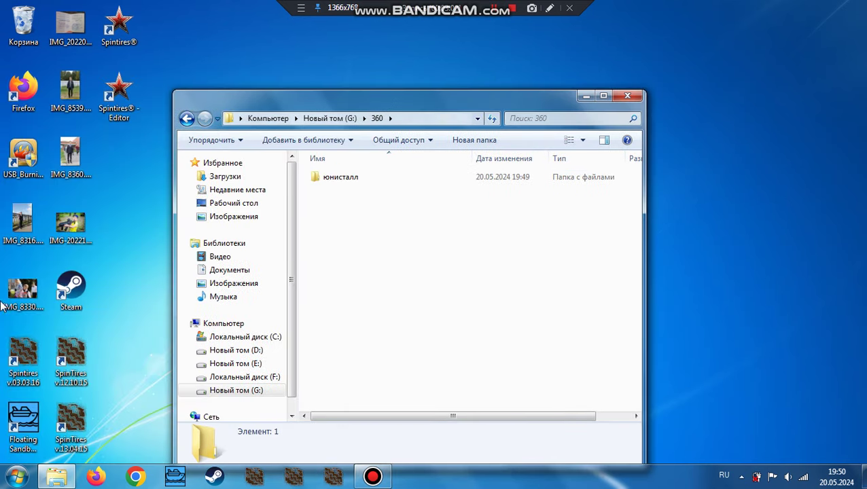
{"action": "right_click", "coordinate": [25, 359]}
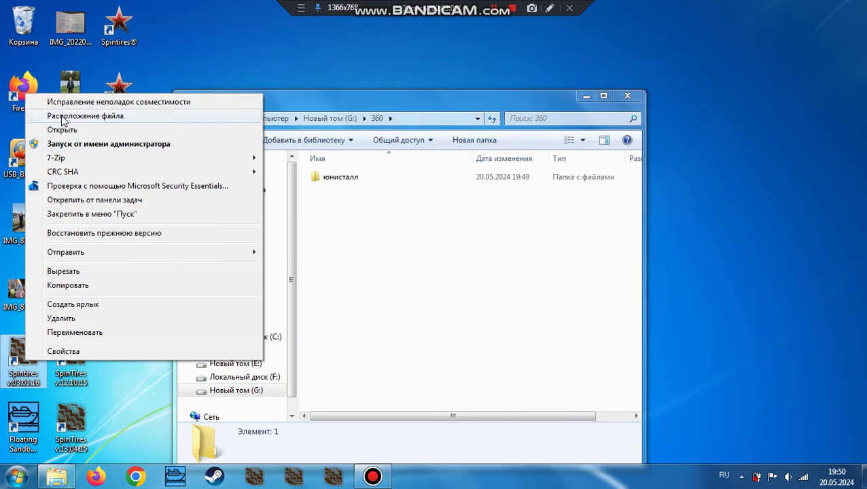
{"action": "left_click", "coordinate": [46, 146]}
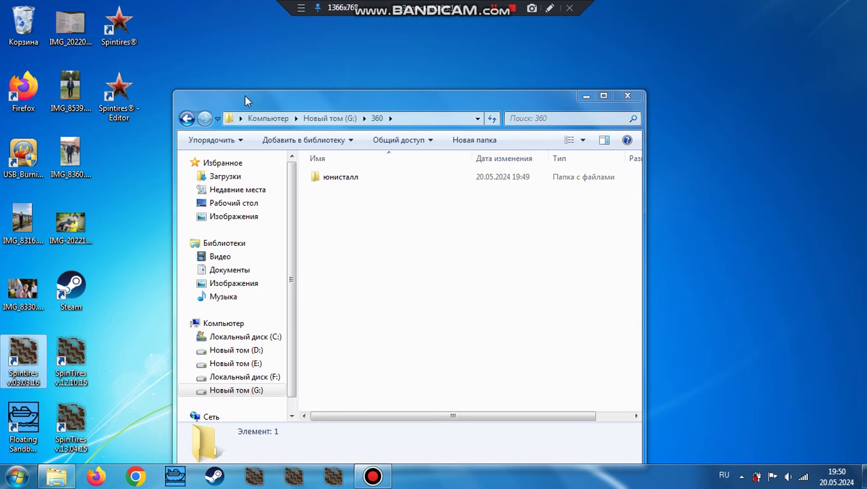
{"action": "left_click_drag", "start_coordinate": [244, 95], "coordinate": [389, 87]}
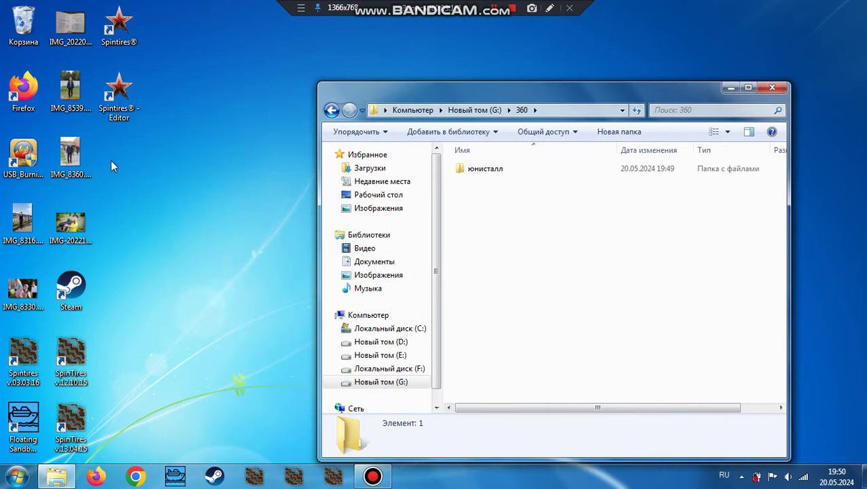
View the available commands for the USB_Burning_Tool desktop shortcut and dismiss them without choosing any
{"action": "right_click", "coordinate": [27, 153]}
{"action": "left_click", "coordinate": [166, 122]}
{"action": "right_click", "coordinate": [55, 170]}
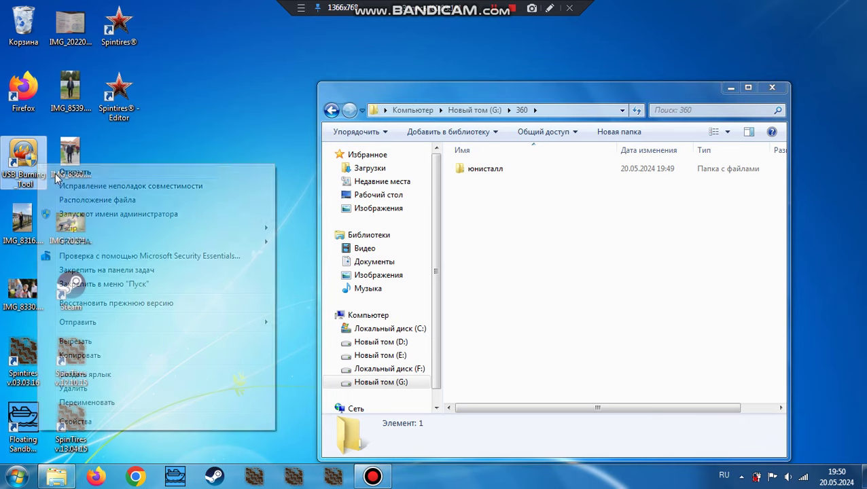
{"action": "left_click", "coordinate": [222, 100]}
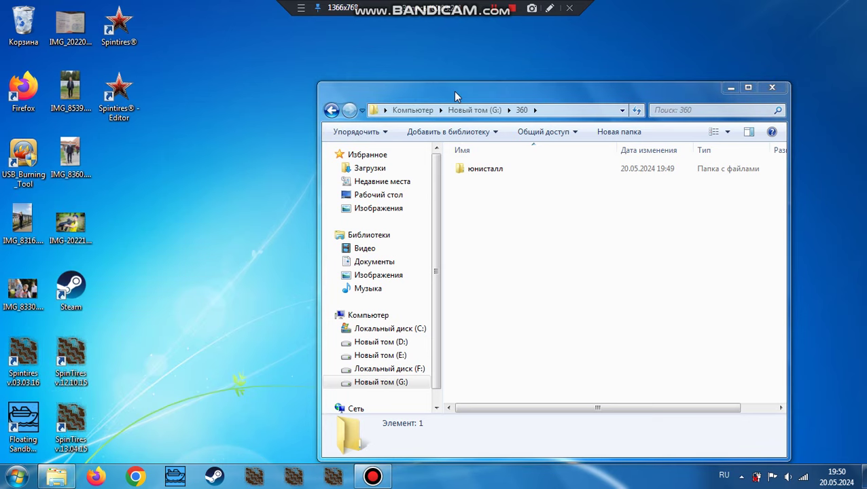
{"action": "right_click", "coordinate": [3, 157]}
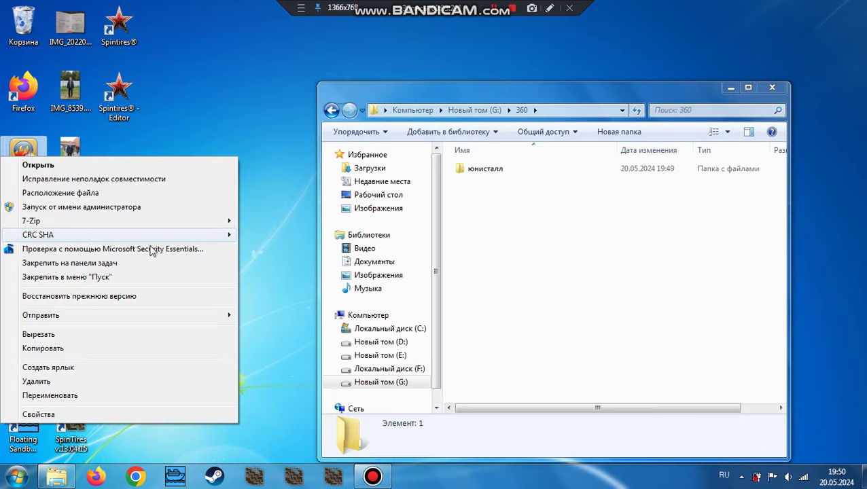
{"action": "left_click", "coordinate": [298, 122]}
Delete the юнисталл subfolder from the 360 folder, moving it to the Recycle Bin
{"action": "left_click_drag", "start_coordinate": [431, 95], "coordinate": [302, 89]}
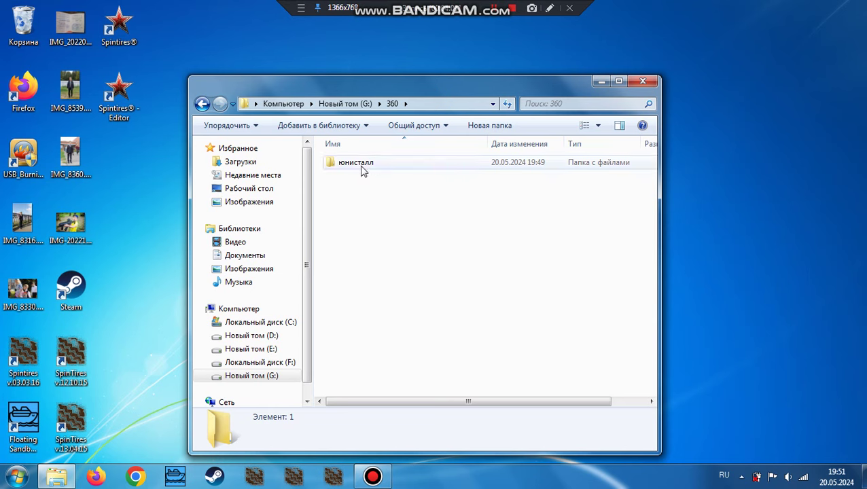
{"action": "right_click", "coordinate": [438, 160]}
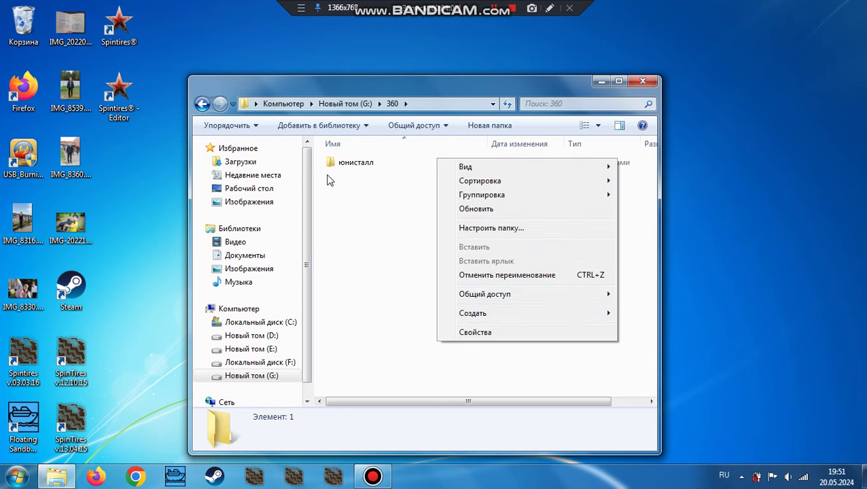
{"action": "left_click", "coordinate": [359, 168]}
{"action": "right_click", "coordinate": [358, 164]}
{"action": "left_click", "coordinate": [410, 377]}
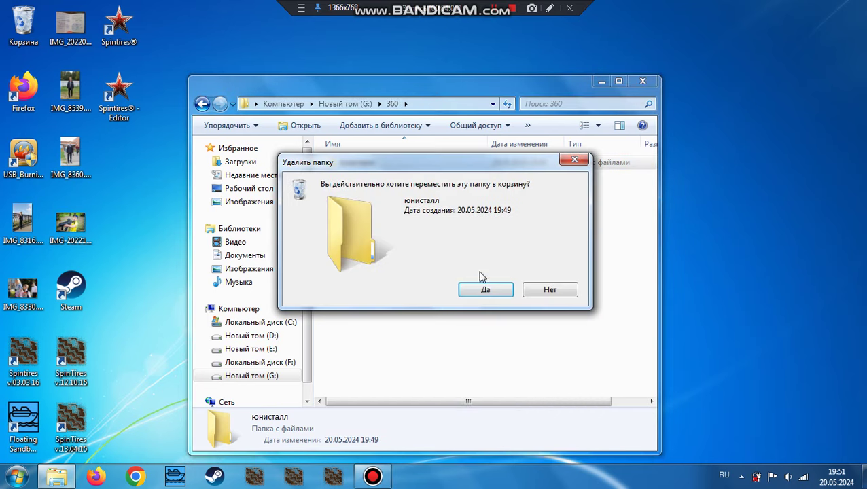
{"action": "left_click", "coordinate": [484, 288]}
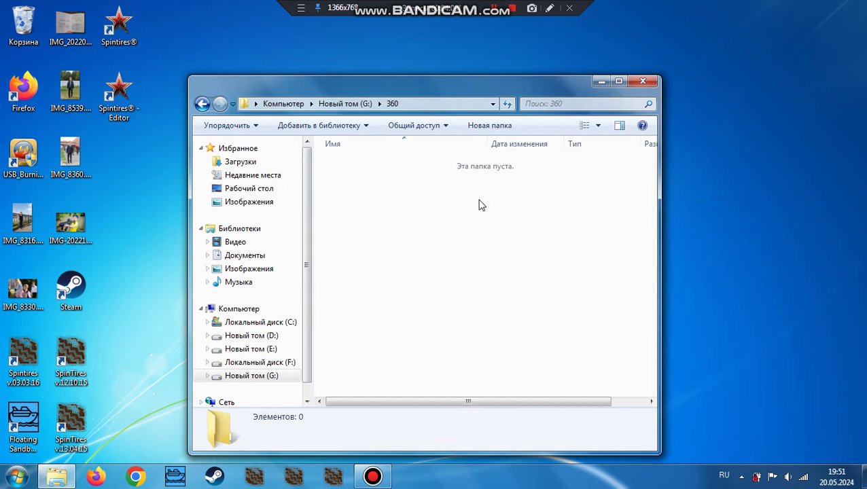
Return to drive G:, delete the 360 folder to the Recycle Bin and close the file window
{"action": "mouse_move", "coordinate": [428, 162]}
{"action": "left_mouse_down"}
{"action": "mouse_move", "coordinate": [532, 175]}
{"action": "mouse_move", "coordinate": [533, 187]}
{"action": "mouse_move", "coordinate": [563, 194]}
{"action": "mouse_move", "coordinate": [540, 185]}
{"action": "left_mouse_up"}
{"action": "key", "text": "BackSpace"}
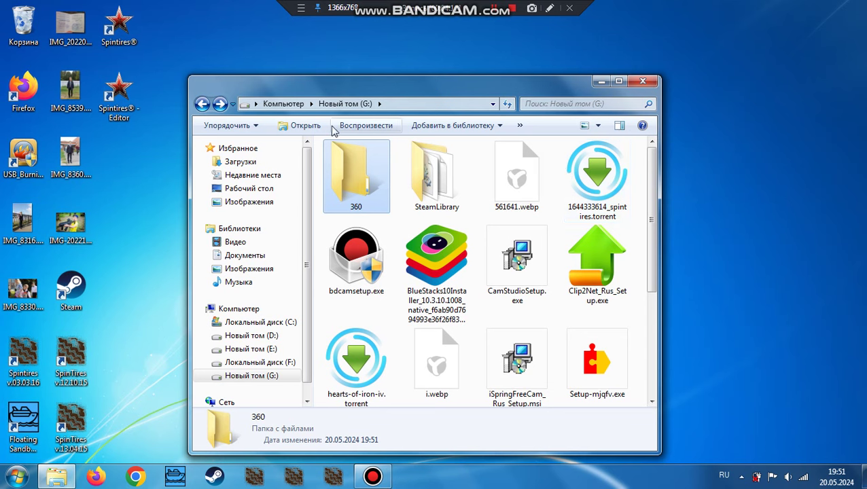
{"action": "right_click", "coordinate": [376, 197]}
{"action": "left_click", "coordinate": [427, 406]}
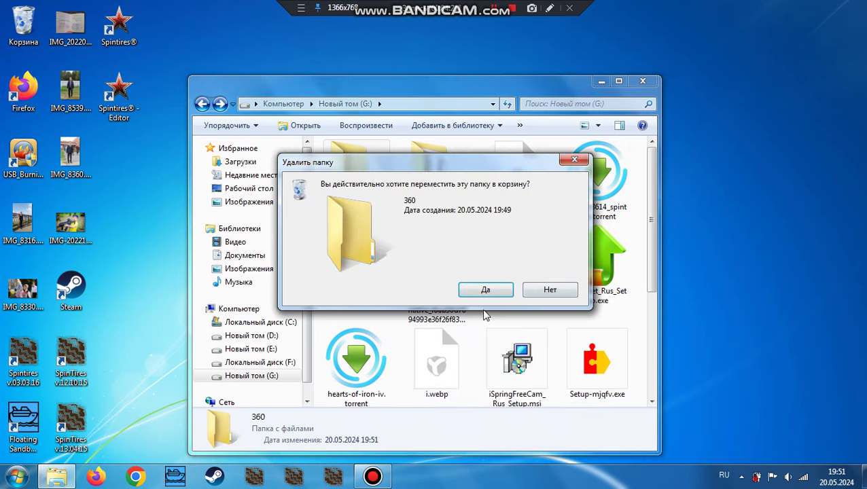
{"action": "left_click", "coordinate": [486, 292]}
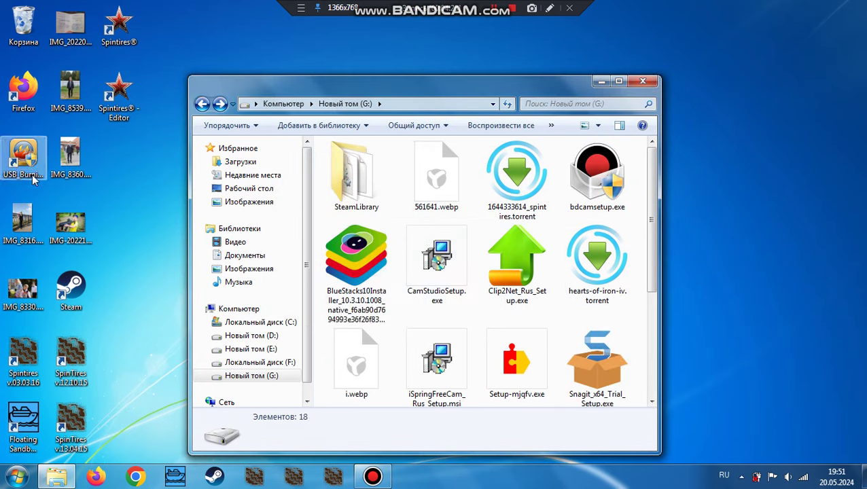
{"action": "left_click", "coordinate": [643, 82]}
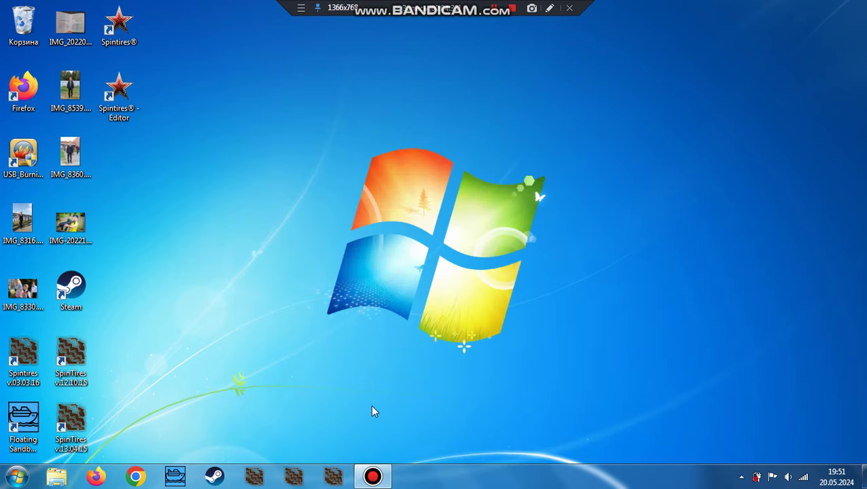
View the full list of installed programs available from the Start menu and close it
{"action": "left_click", "coordinate": [23, 479]}
{"action": "left_click", "coordinate": [21, 481]}
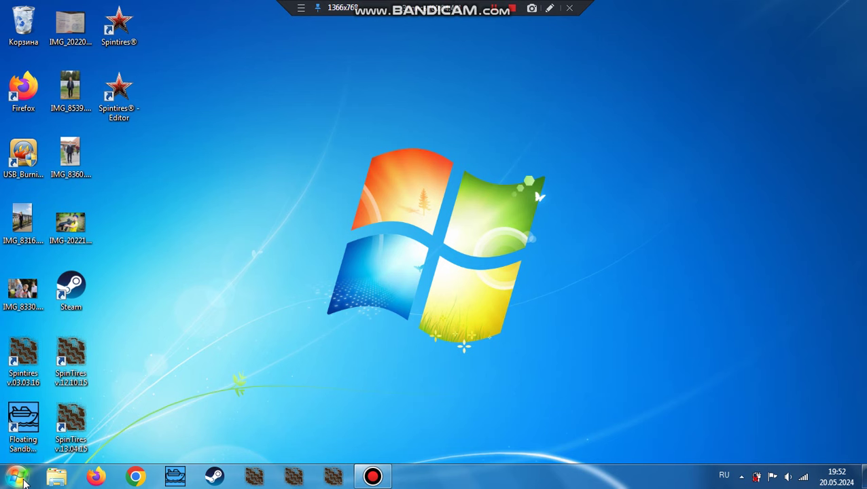
{"action": "left_click", "coordinate": [21, 477]}
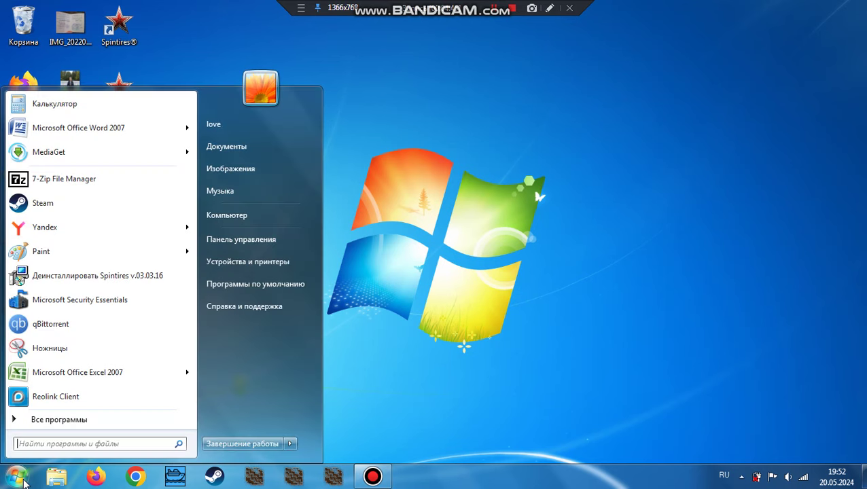
{"action": "left_click", "coordinate": [40, 420]}
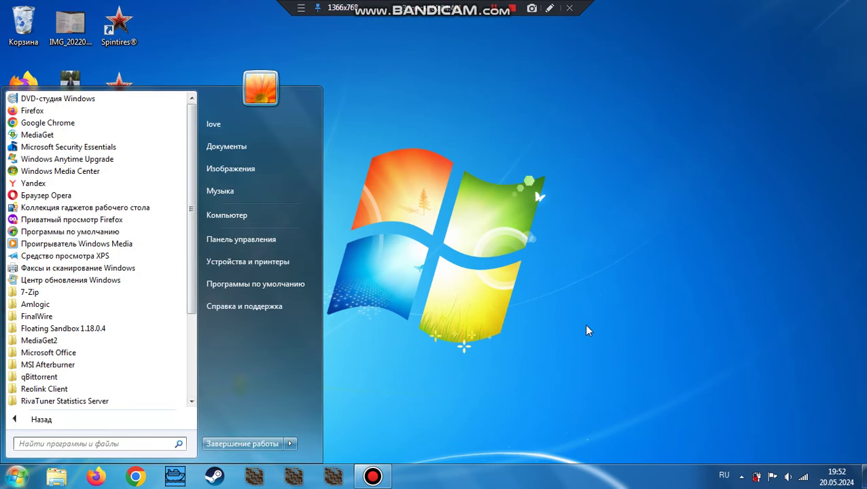
{"action": "left_click", "coordinate": [472, 304]}
Review the notification area icon behaviour settings through the end of the list and close them without changes
{"action": "left_click", "coordinate": [741, 478]}
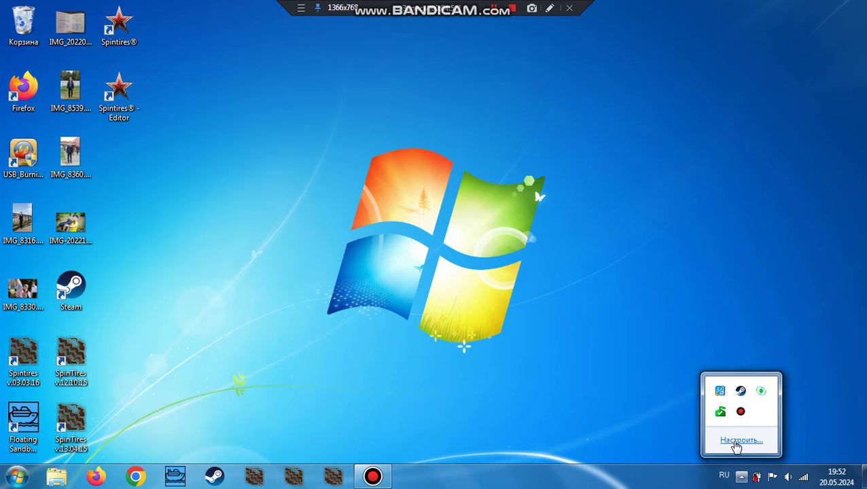
{"action": "left_click", "coordinate": [737, 441]}
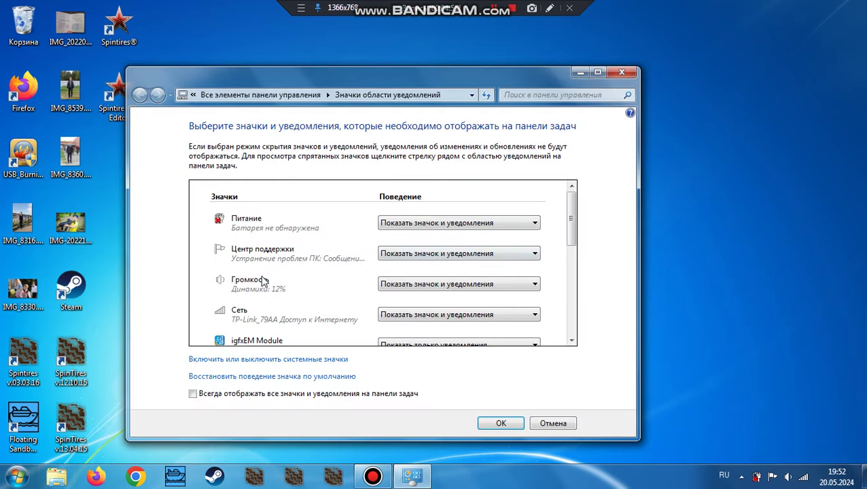
{"action": "left_click_drag", "start_coordinate": [571, 219], "coordinate": [569, 324]}
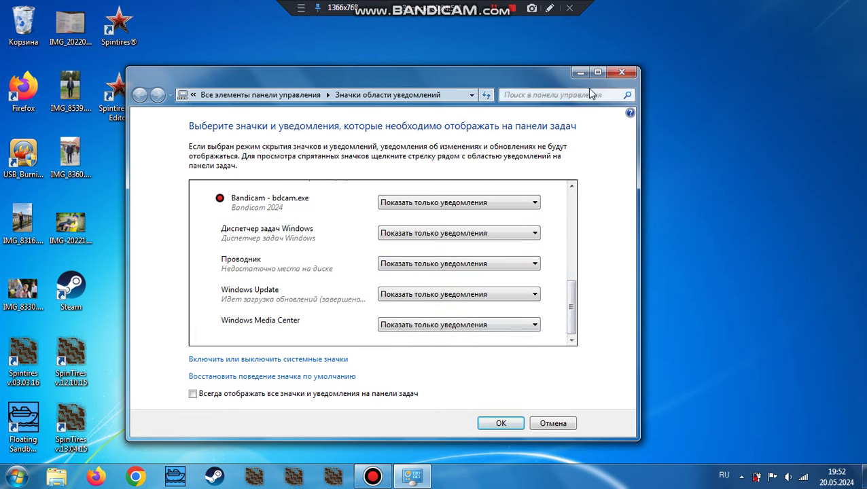
{"action": "left_click", "coordinate": [621, 72]}
Examine the program folders in Program Files (x86) on drive C: and close the window
{"action": "left_click", "coordinate": [59, 476]}
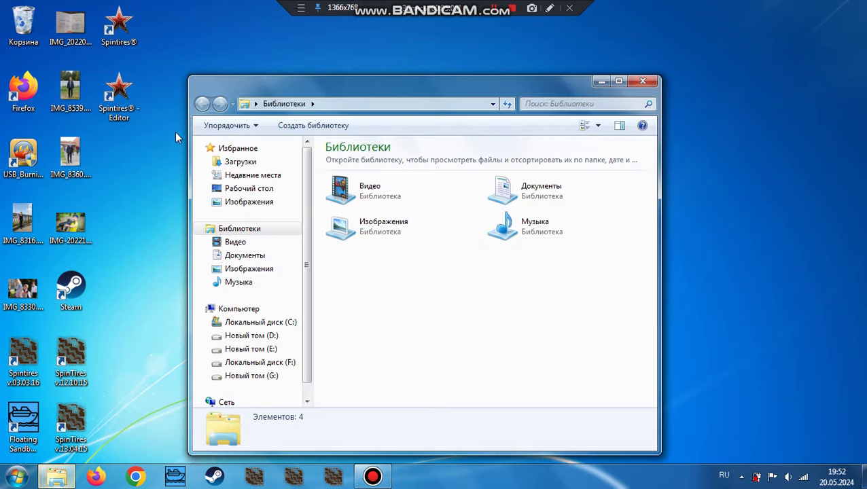
{"action": "left_click", "coordinate": [272, 322]}
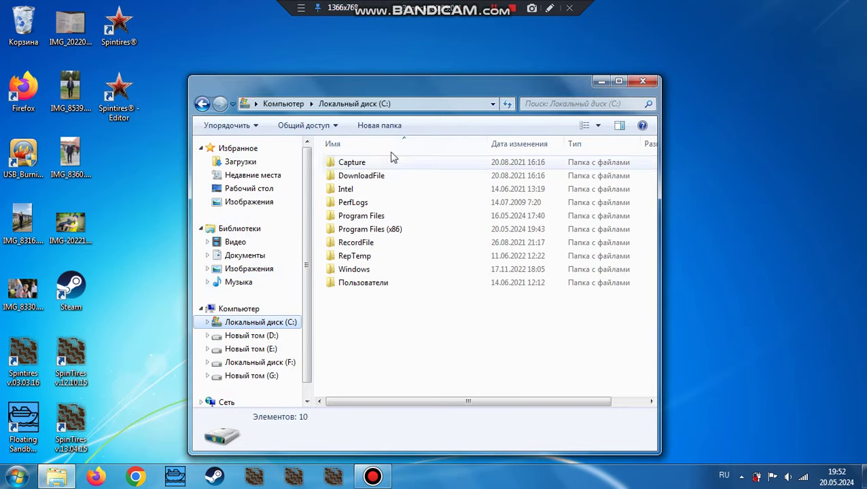
{"action": "double_click", "coordinate": [391, 229]}
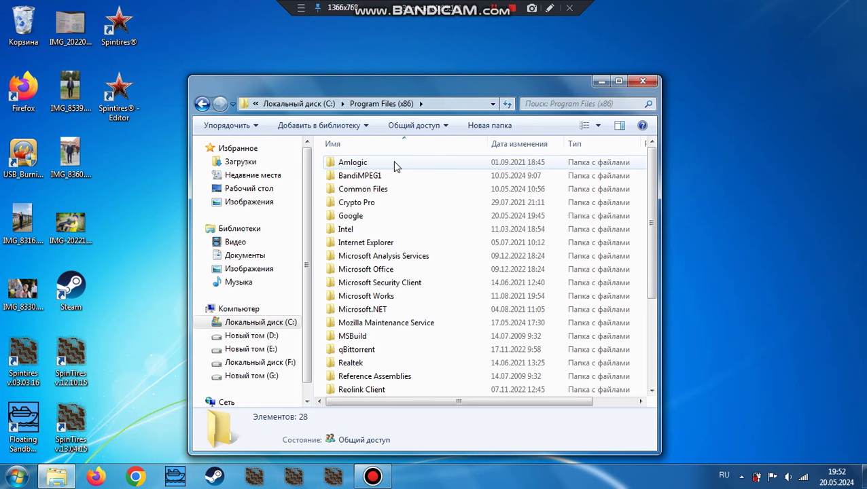
{"action": "left_click", "coordinate": [643, 82]}
Show the hidden notification icons and view the commands of the computer protection status icon
{"action": "left_click_drag", "start_coordinate": [358, 159], "coordinate": [615, 246]}
{"action": "left_click", "coordinate": [742, 476]}
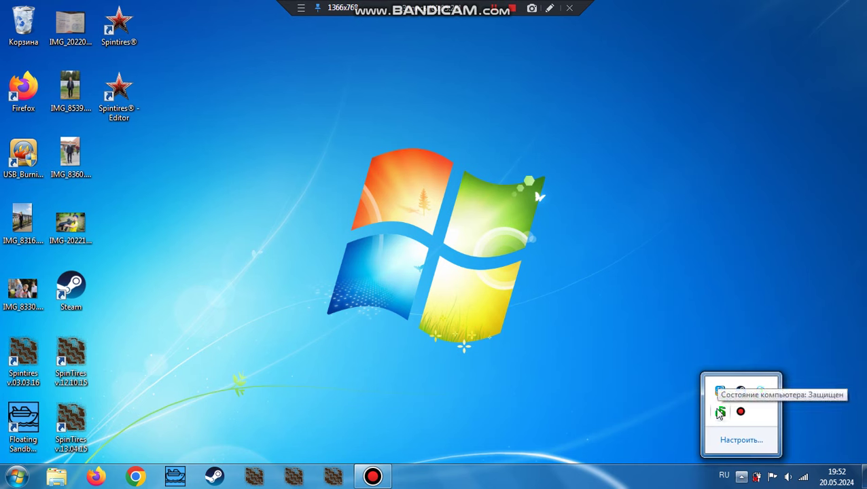
{"action": "right_click", "coordinate": [721, 414]}
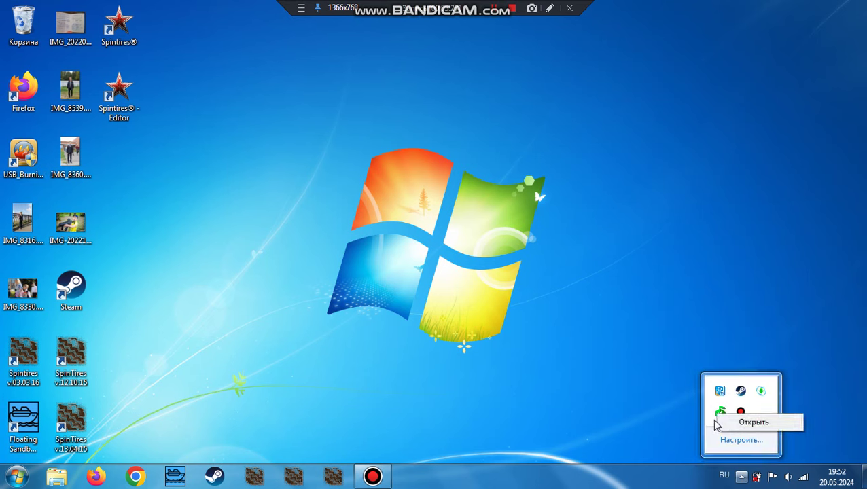
{"action": "left_click", "coordinate": [620, 300]}
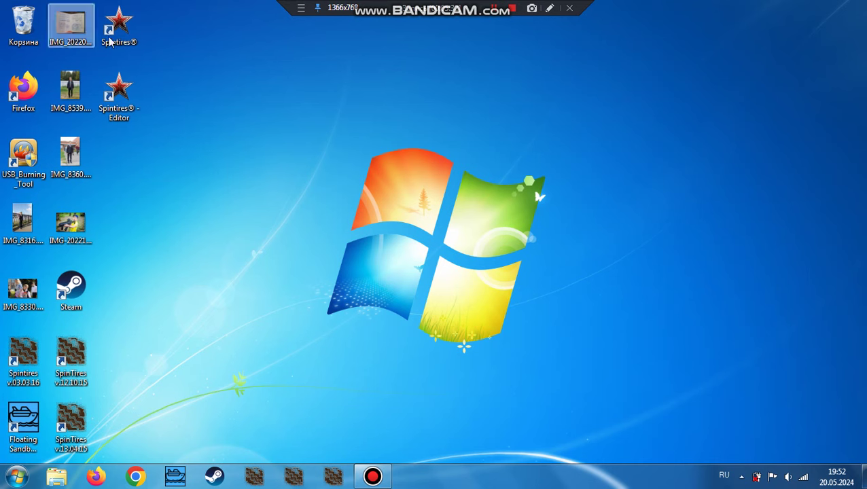
{"action": "left_click", "coordinate": [742, 476]}
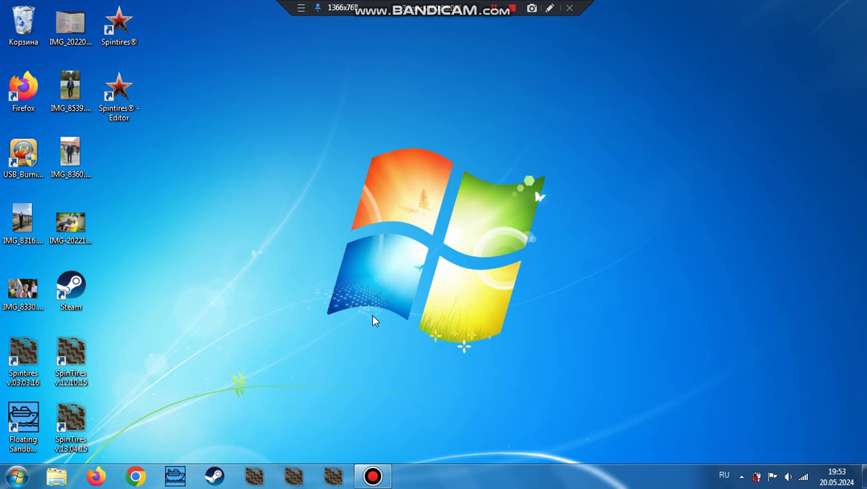
{"action": "left_click_drag", "start_coordinate": [314, 103], "coordinate": [563, 370]}
{"action": "key", "text": "super"}
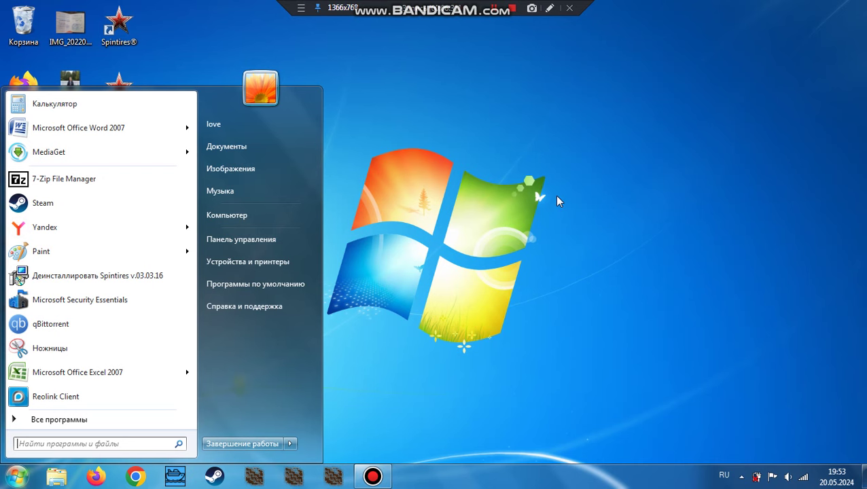
{"action": "key", "text": "super"}
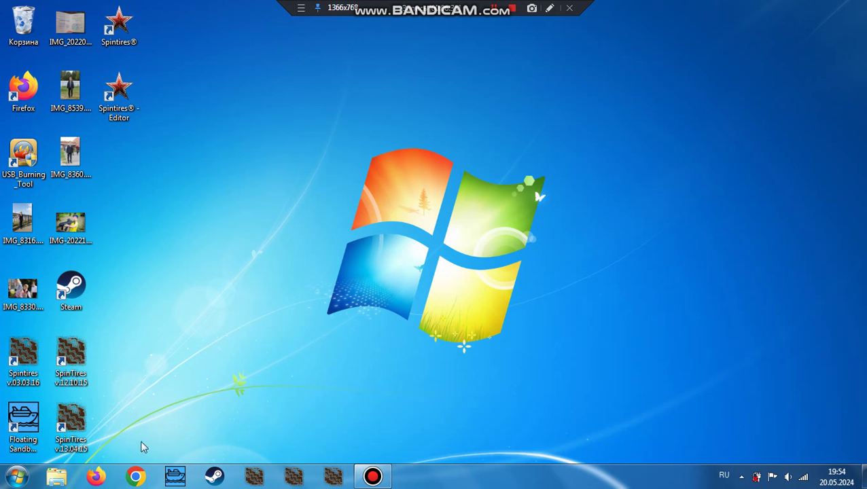
View the root folders of drive C:, close the window and look at the hidden notification icons
{"action": "left_click", "coordinate": [56, 477]}
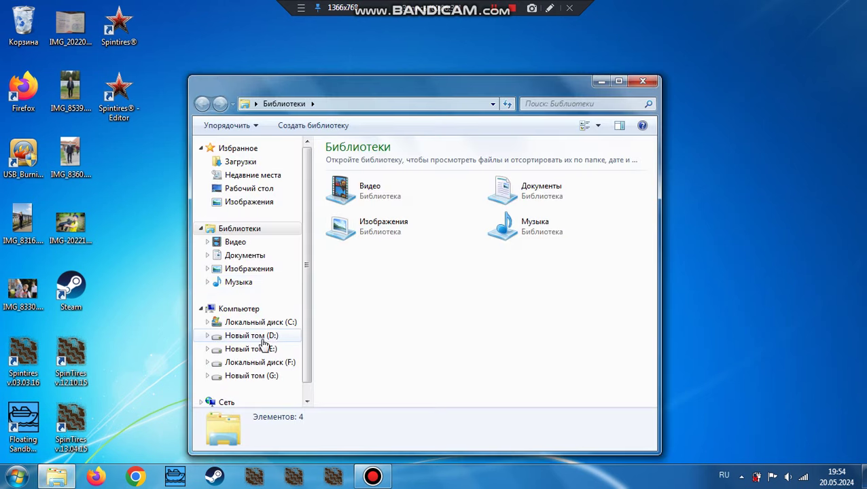
{"action": "left_click", "coordinate": [264, 322]}
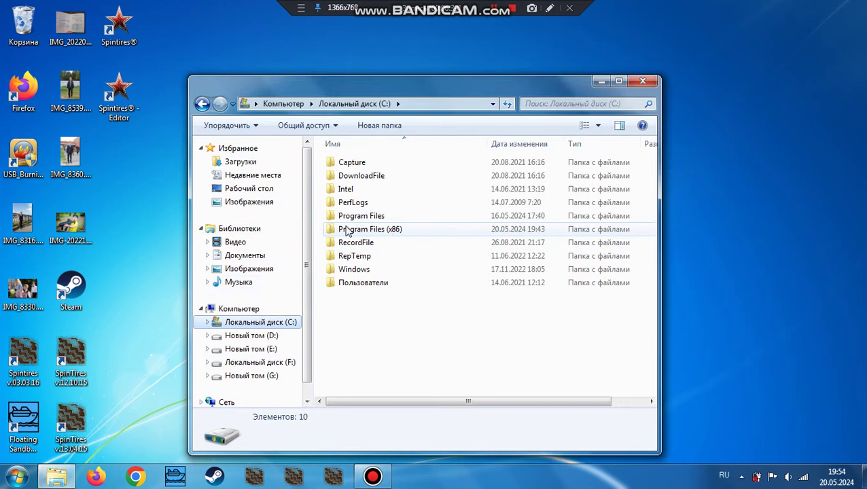
{"action": "left_click", "coordinate": [637, 87]}
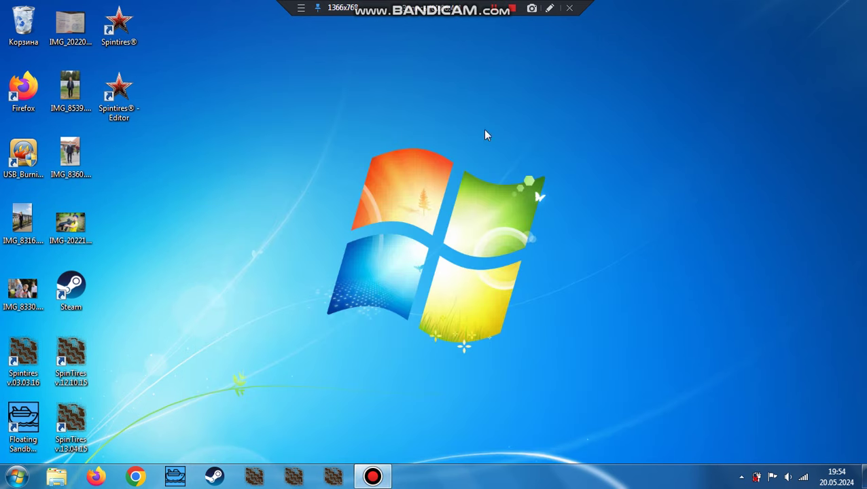
{"action": "left_click", "coordinate": [741, 477]}
{"action": "left_click", "coordinate": [652, 281]}
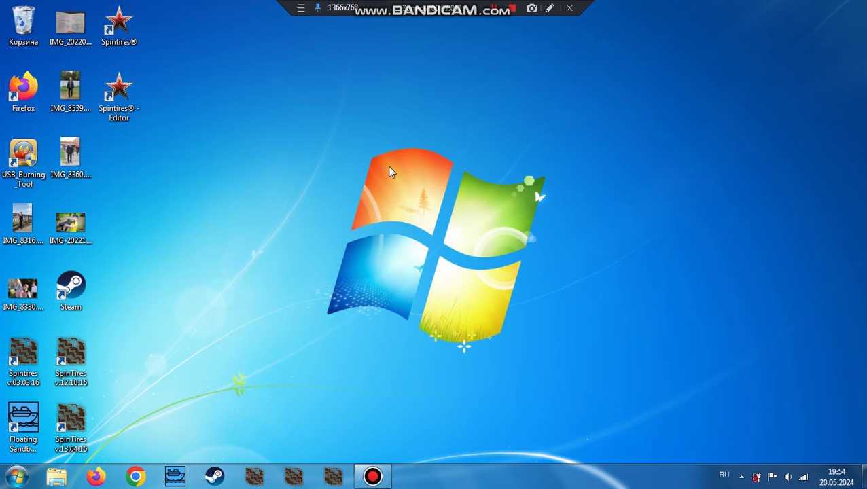
Open Program Files (x86) on drive C: again, look through its folders and close the window
{"action": "left_click", "coordinate": [57, 476]}
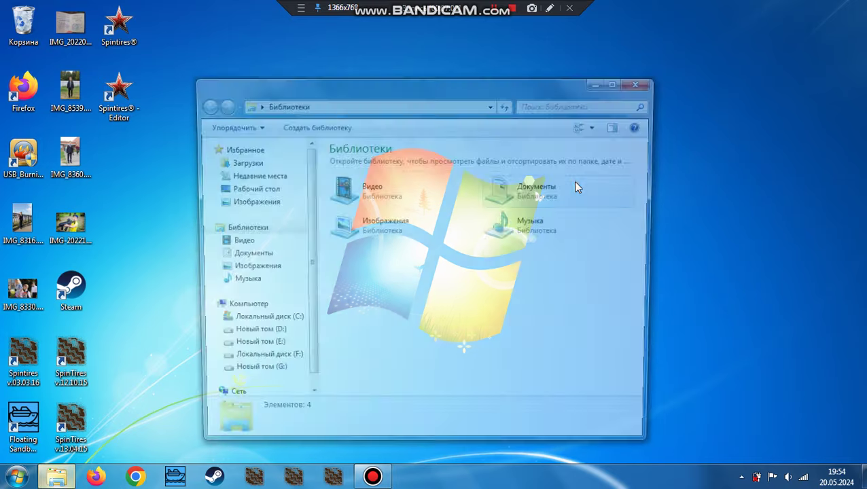
{"action": "left_click", "coordinate": [260, 327]}
{"action": "left_click", "coordinate": [17, 476]}
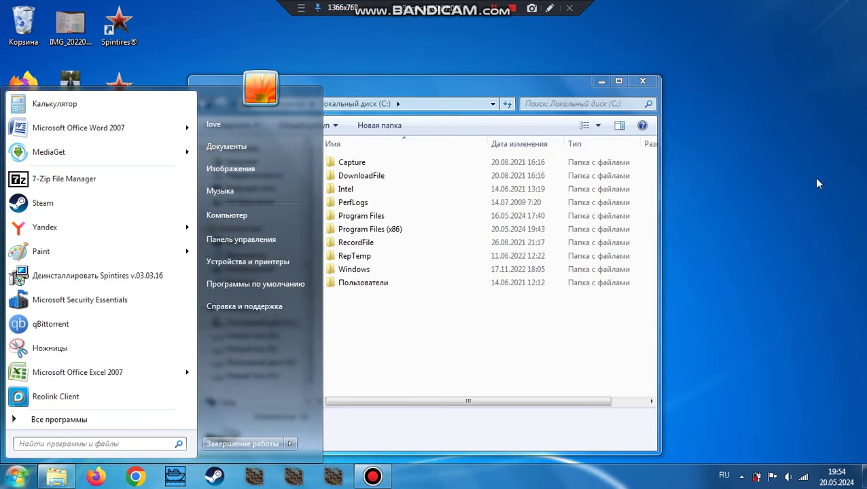
{"action": "left_click", "coordinate": [835, 172]}
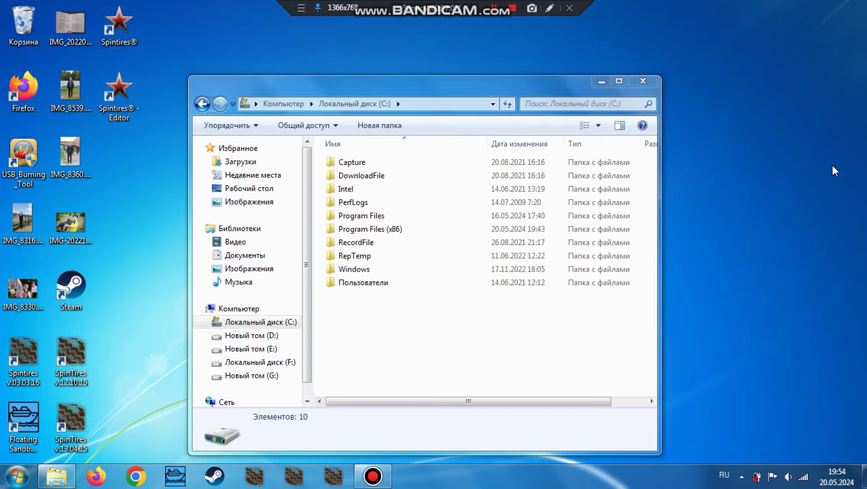
{"action": "left_click", "coordinate": [385, 232]}
{"action": "double_click", "coordinate": [384, 232]}
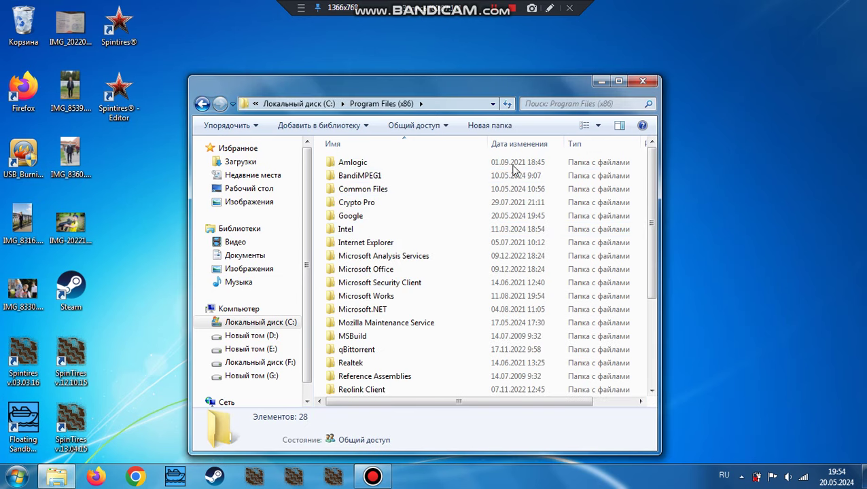
{"action": "mouse_move", "coordinate": [429, 175]}
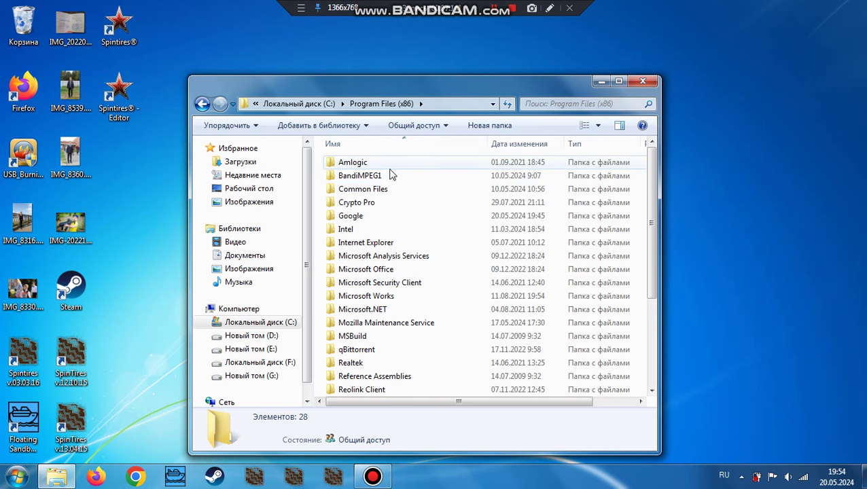
{"action": "left_click", "coordinate": [643, 83]}
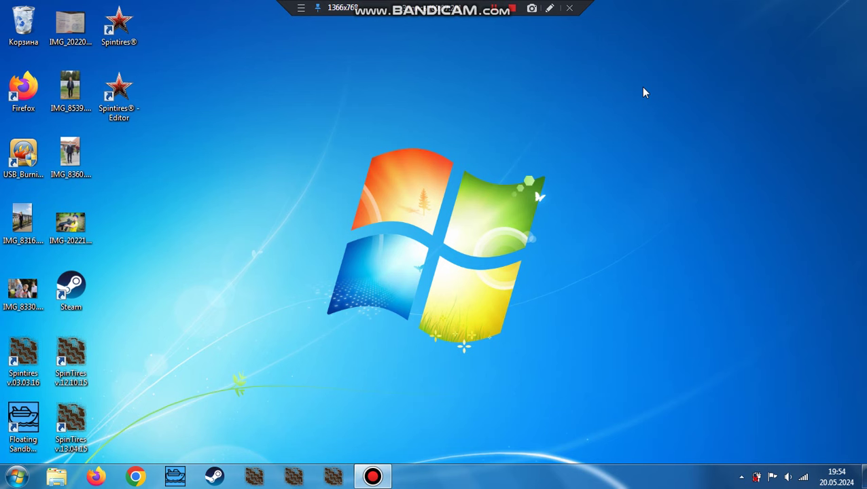